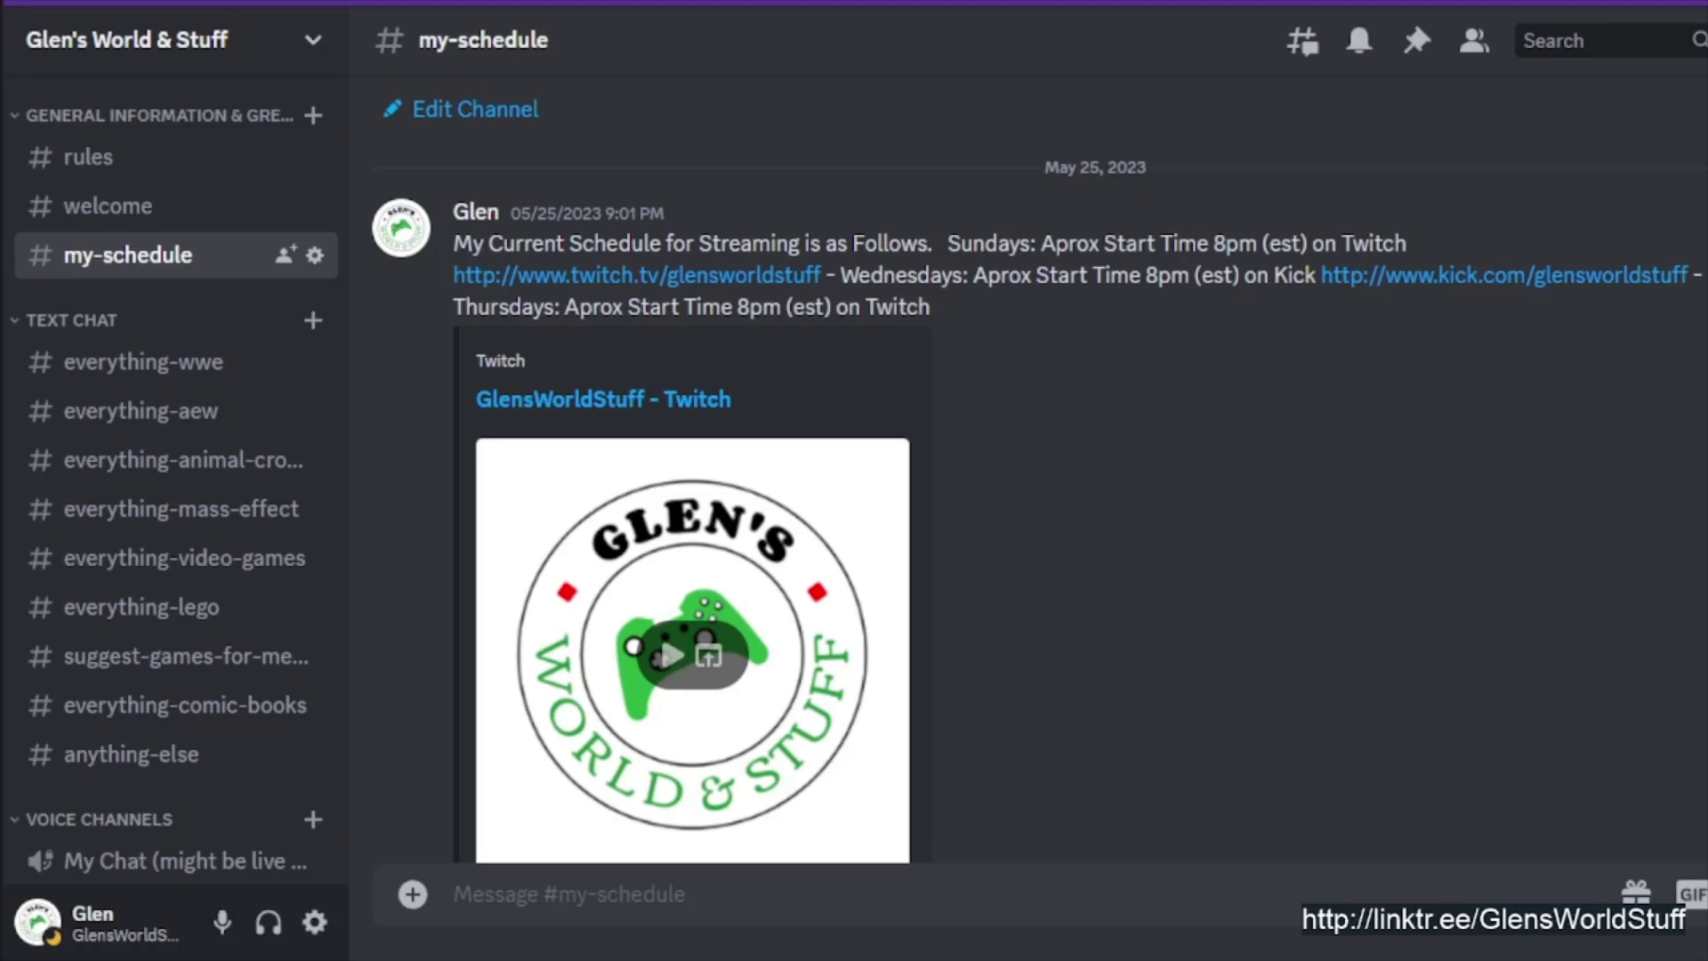
scroll(694, 534, "down", 3)
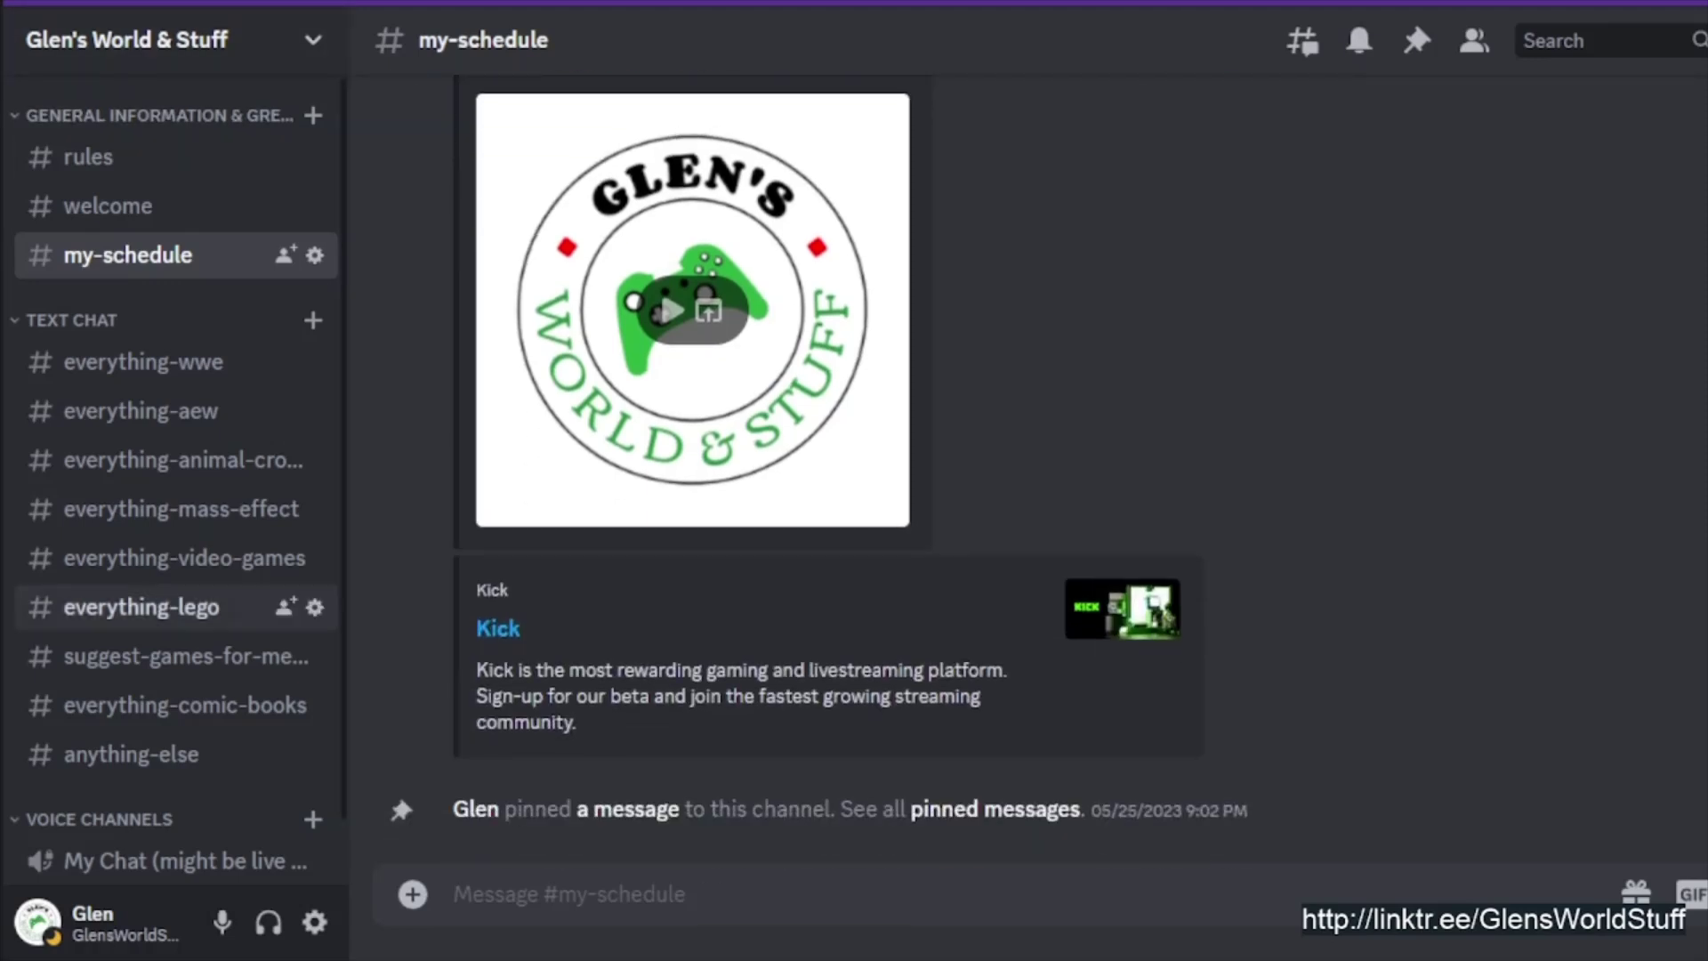
scroll(174, 539, "down", 1)
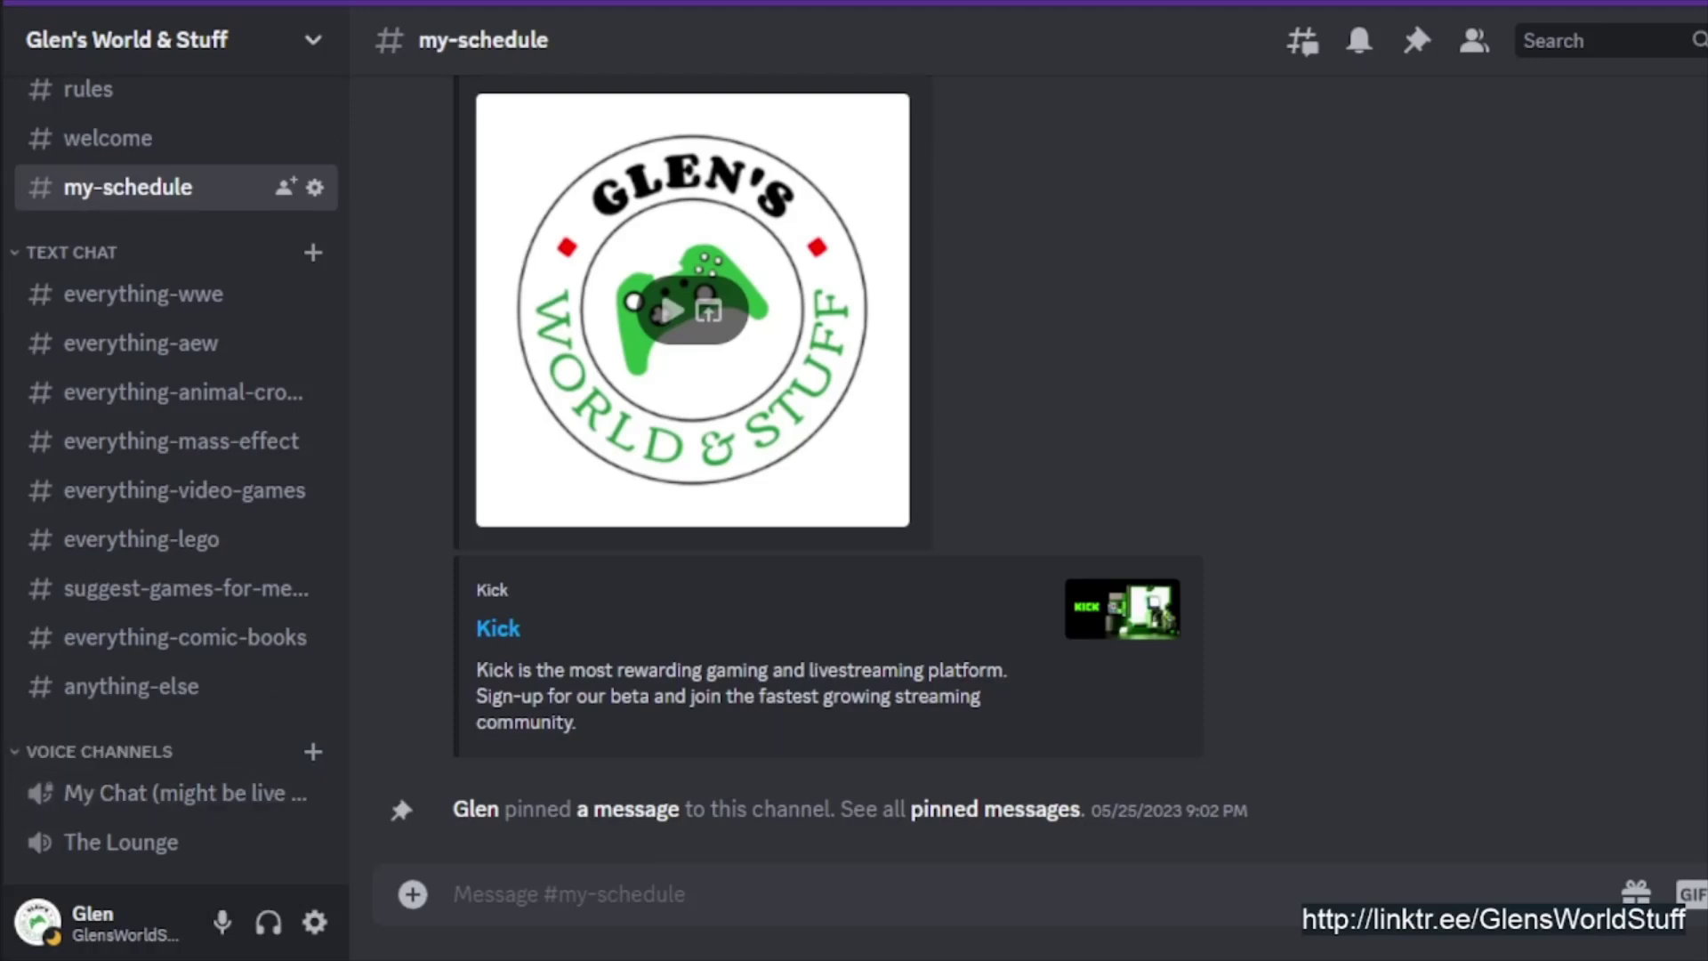
scroll(802, 468, "up", 3)
scroll(693, 601, "up", 2)
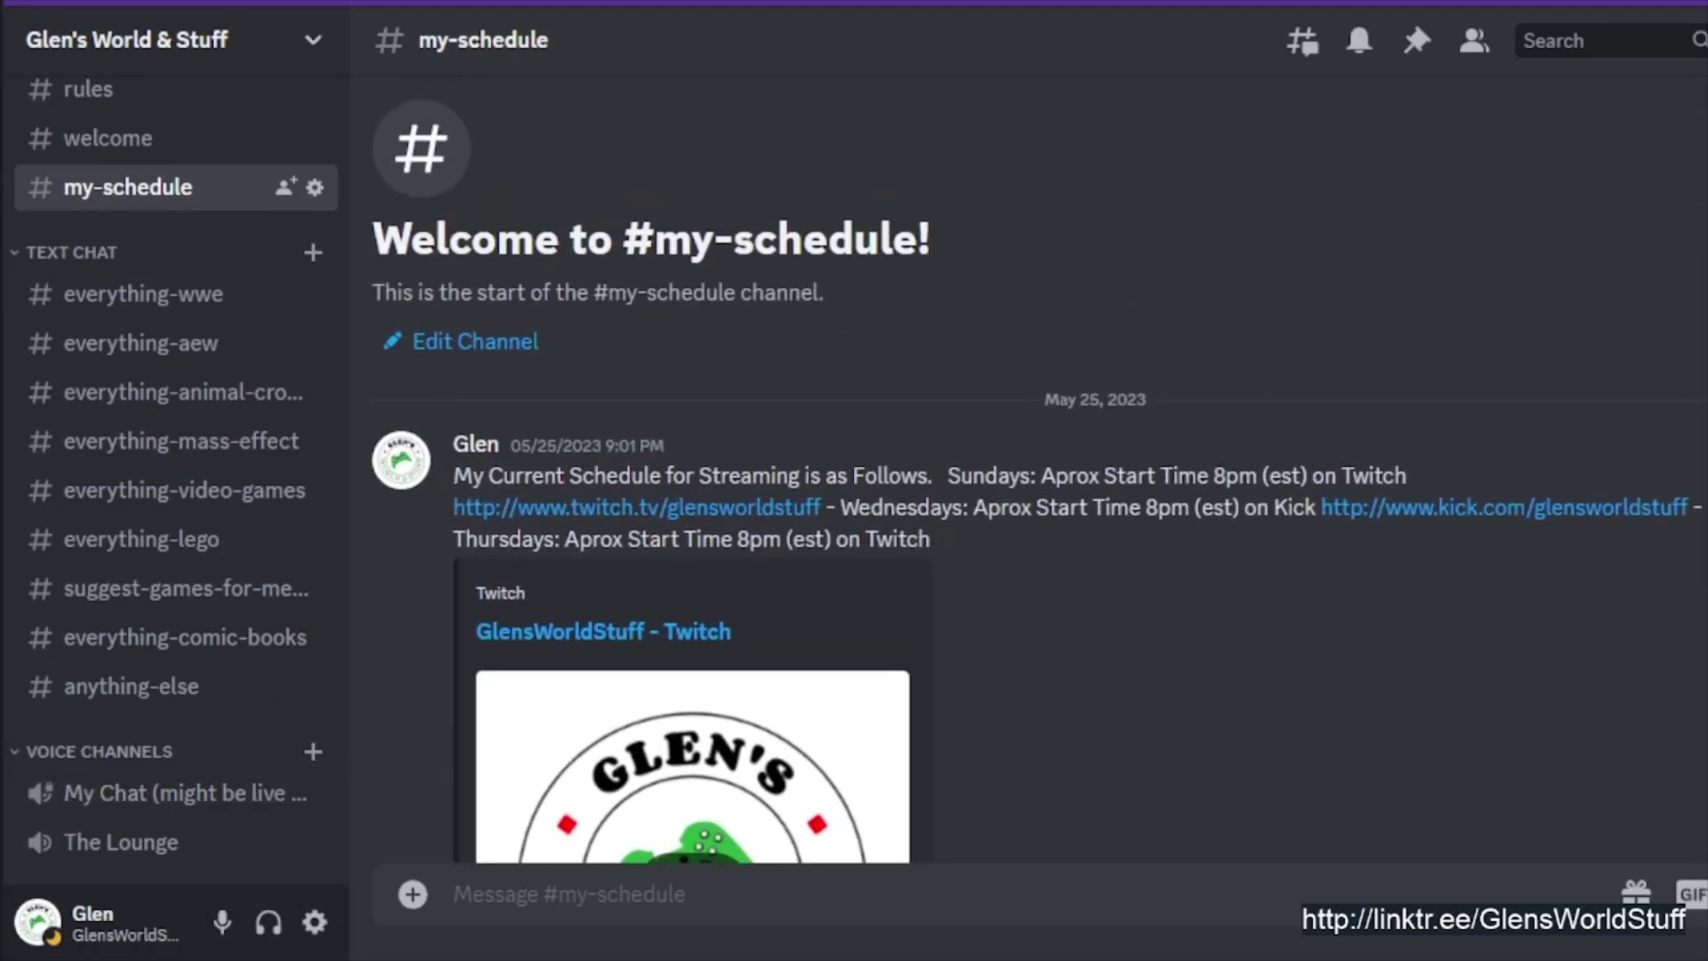